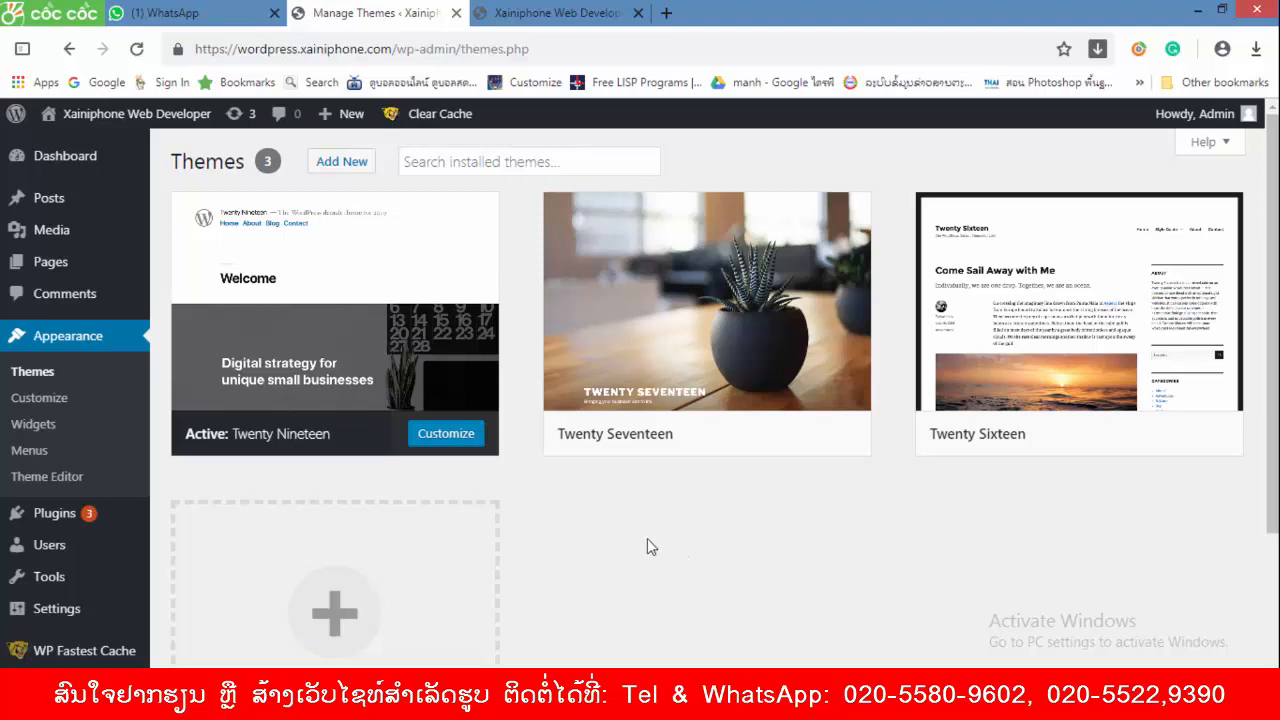
Choose flatsome.zip from the desktop folder 243-flatsome.3.7.2 as the new theme file to upload
left_click(345, 171)
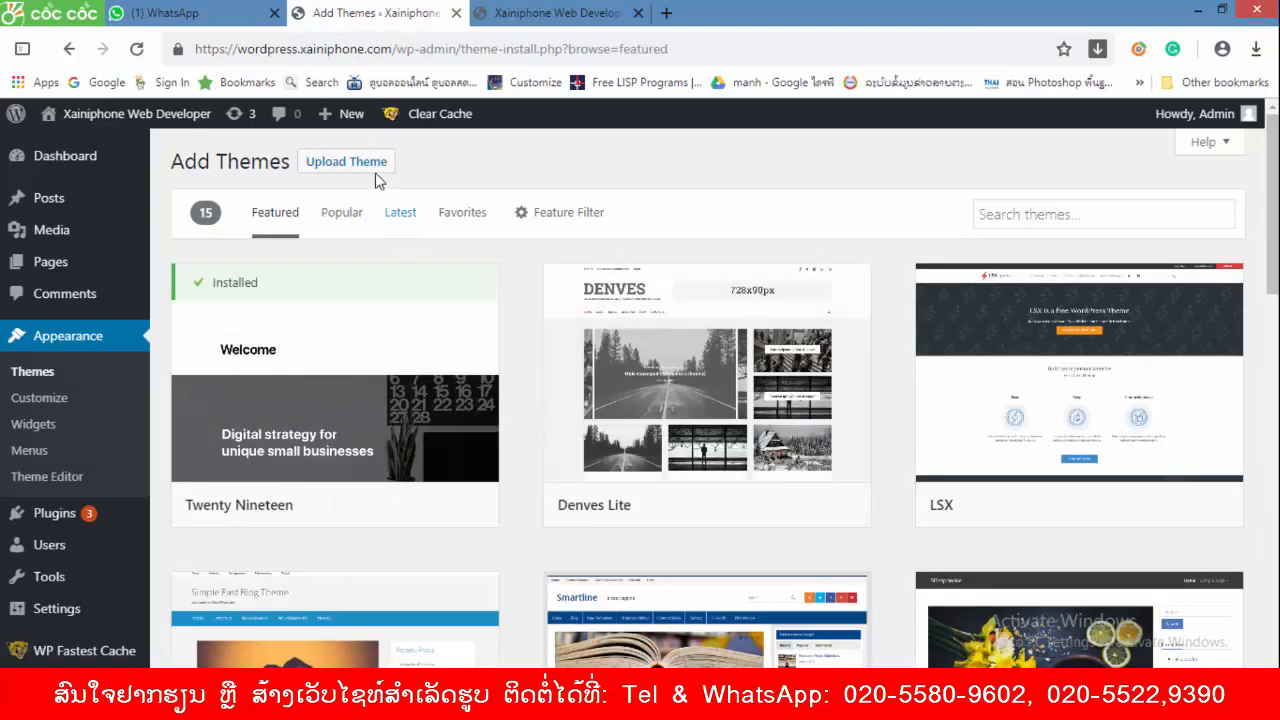
left_click(346, 162)
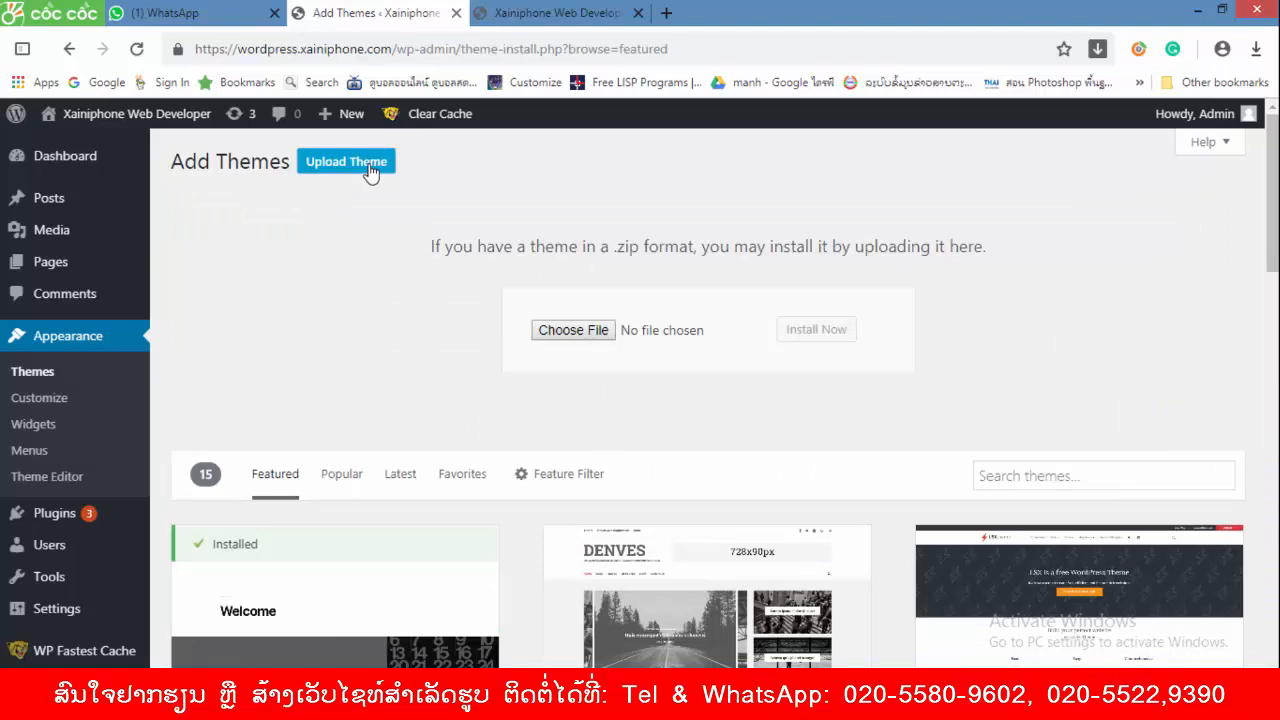
left_click(590, 337)
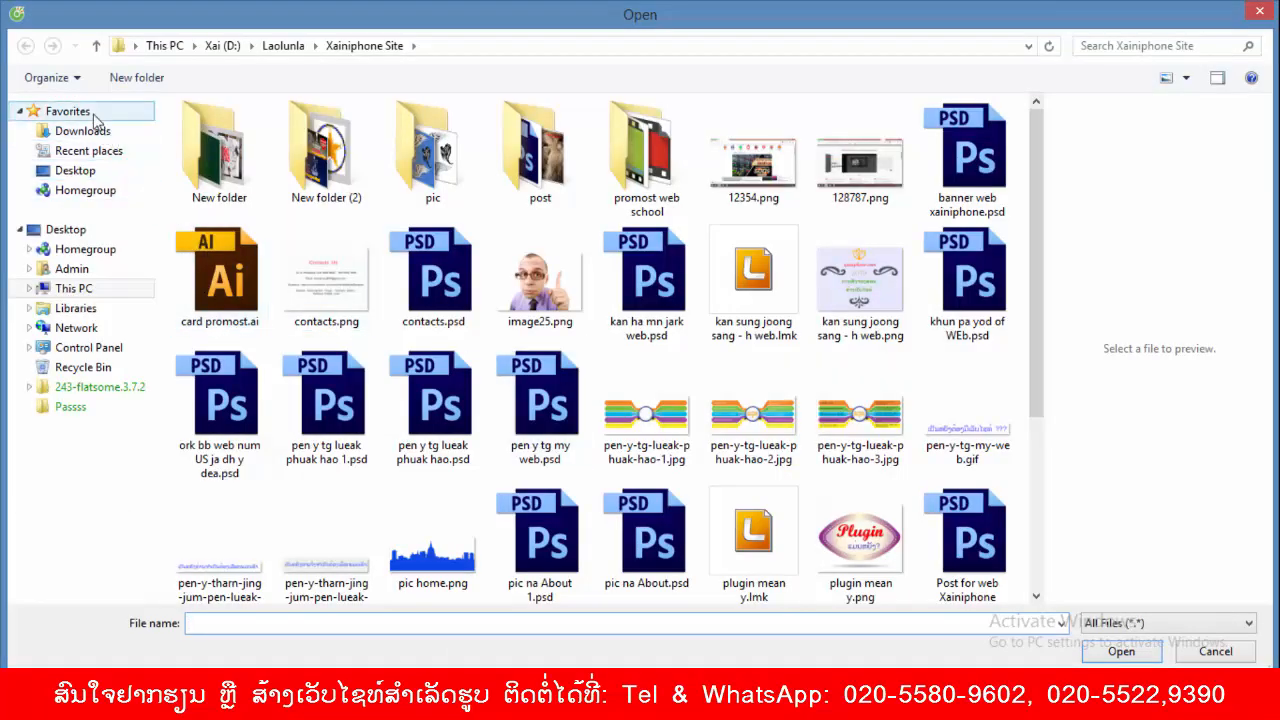
left_click(65, 229)
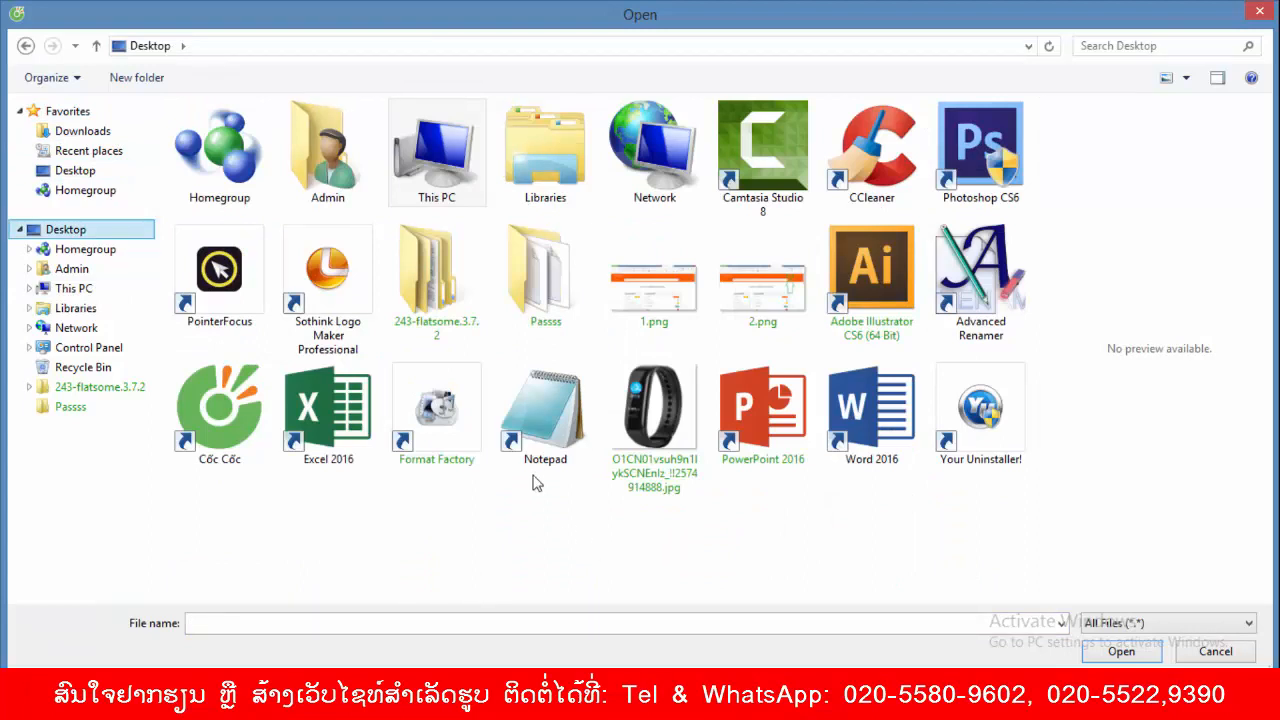
left_click(438, 302)
double_click(438, 302)
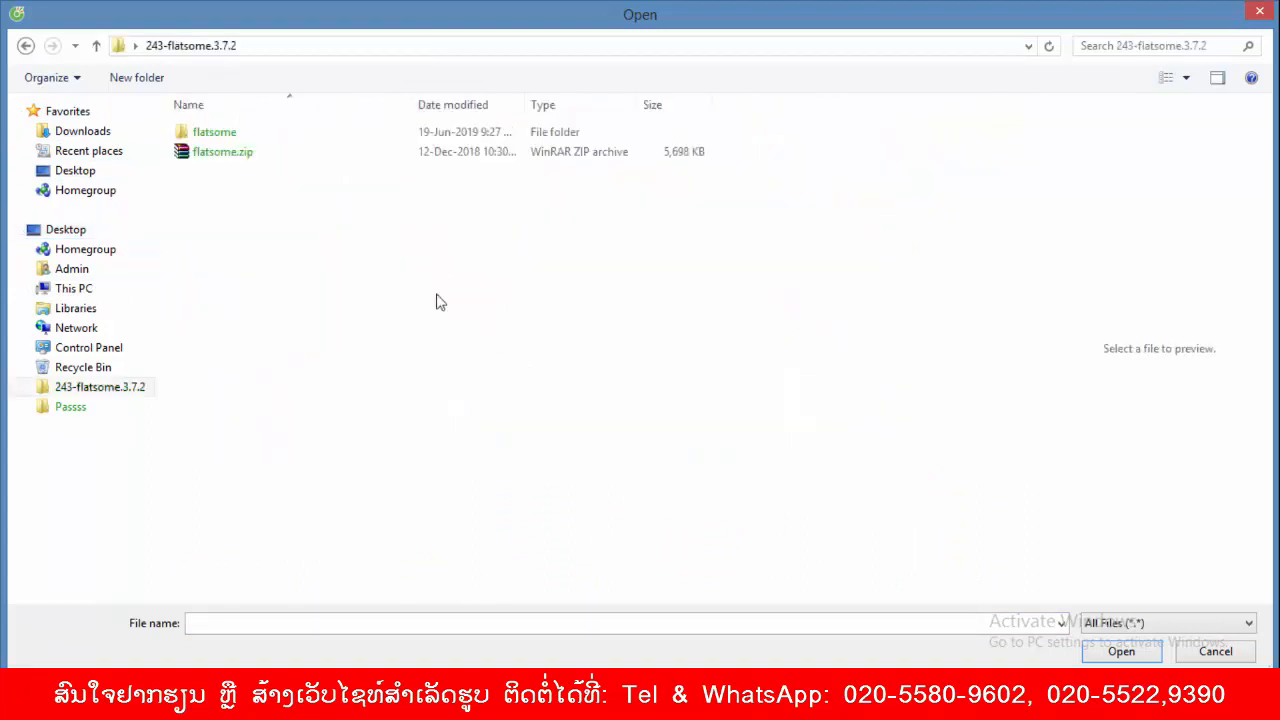
left_click(256, 151)
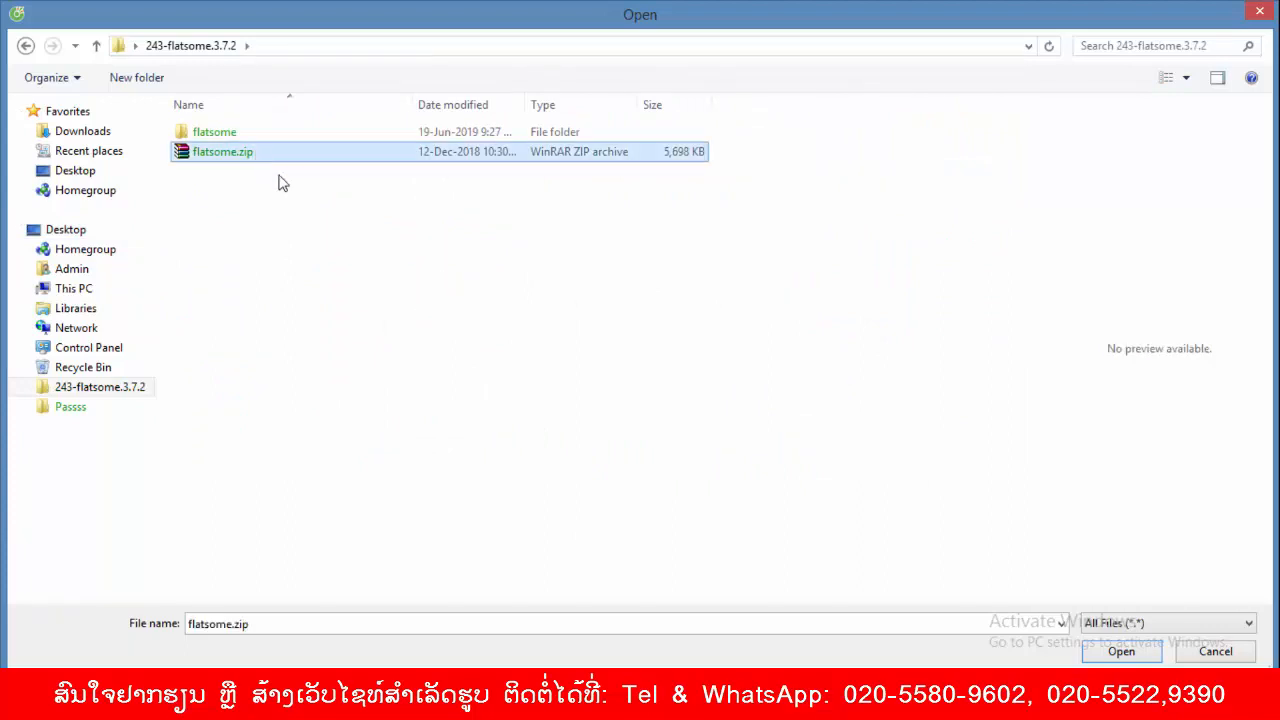
left_click(1110, 660)
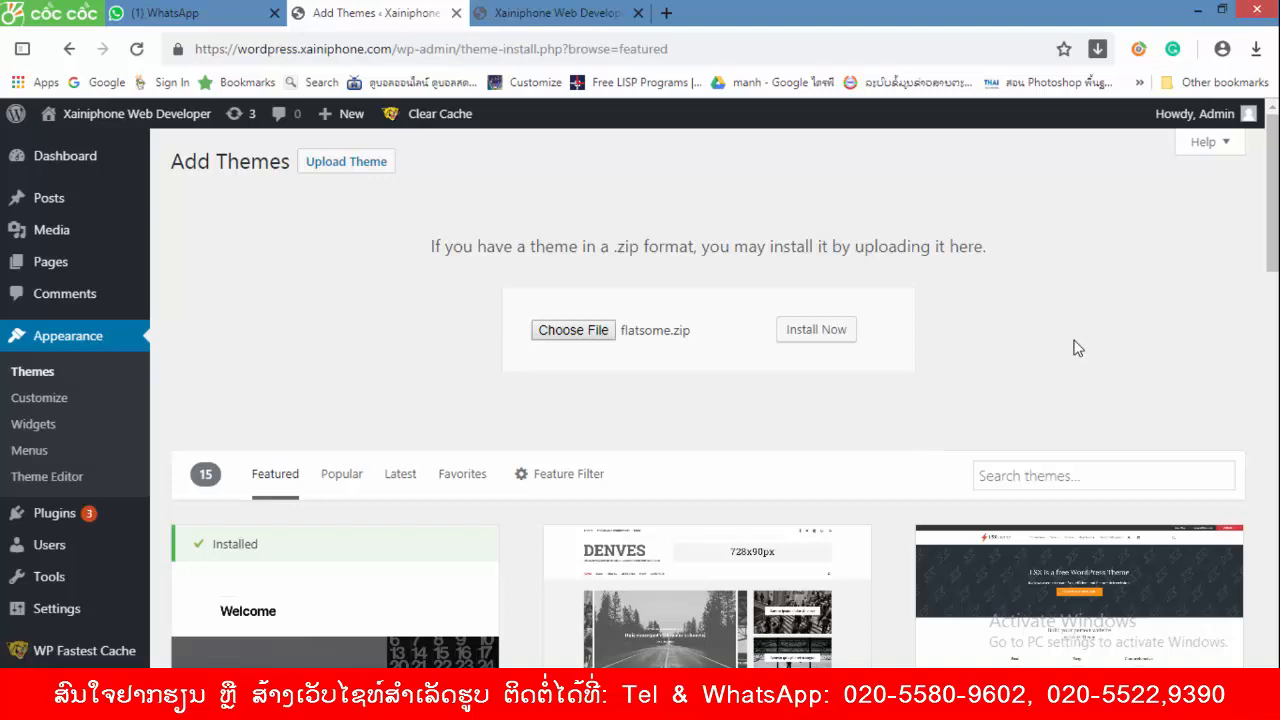
Install the theme from the chosen flatsome.zip and activate it
left_click(816, 330)
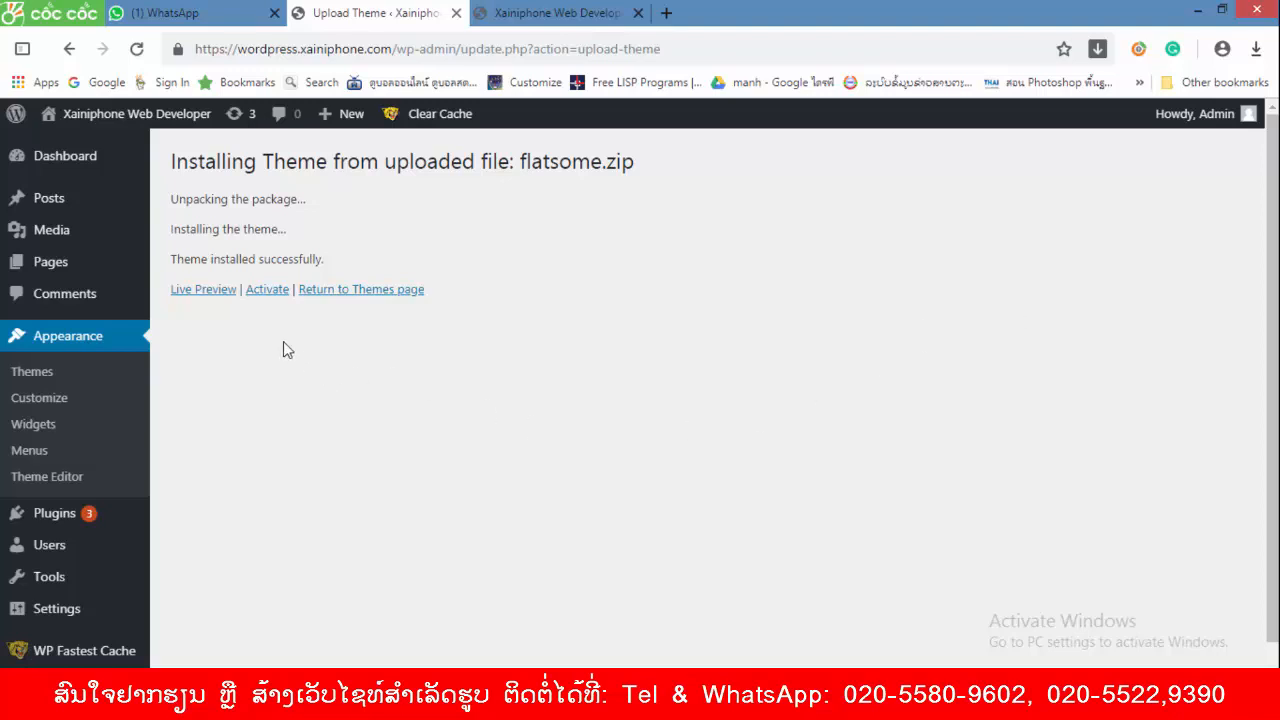
left_click(265, 292)
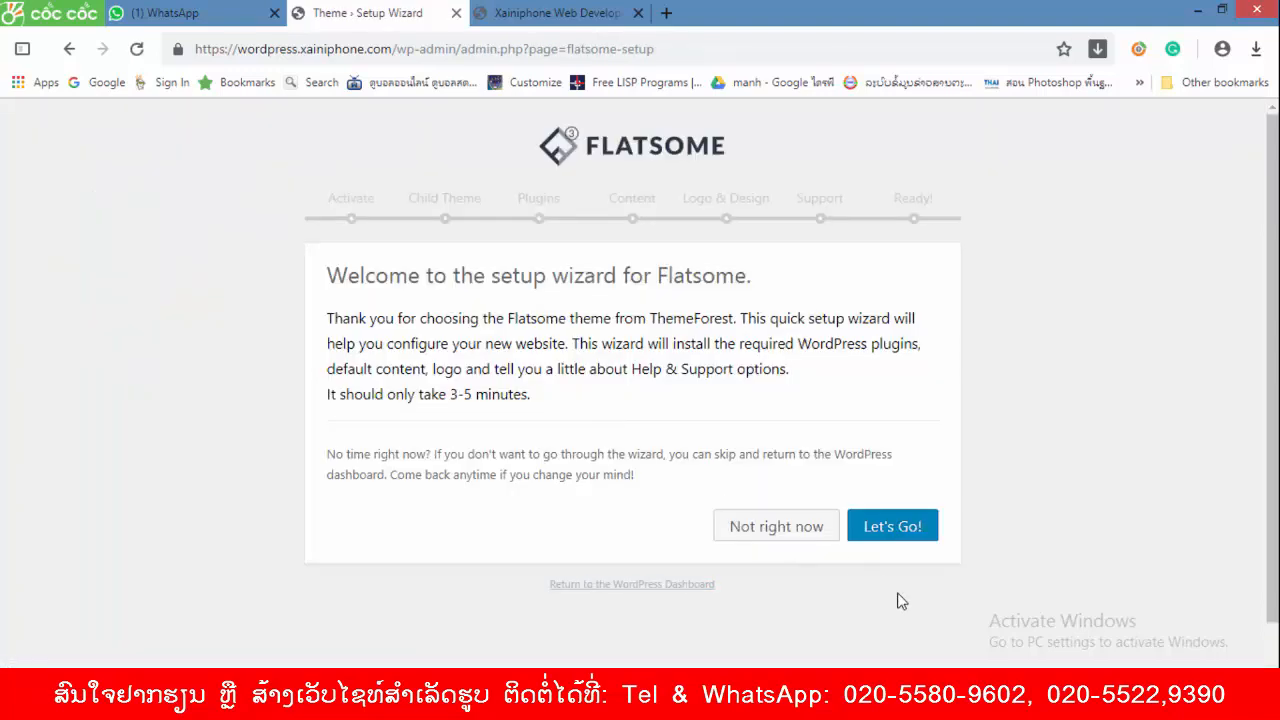
Start the Flatsome setup wizard, create and use the child theme "Flatsome Child", and install the default plugins
left_click(902, 535)
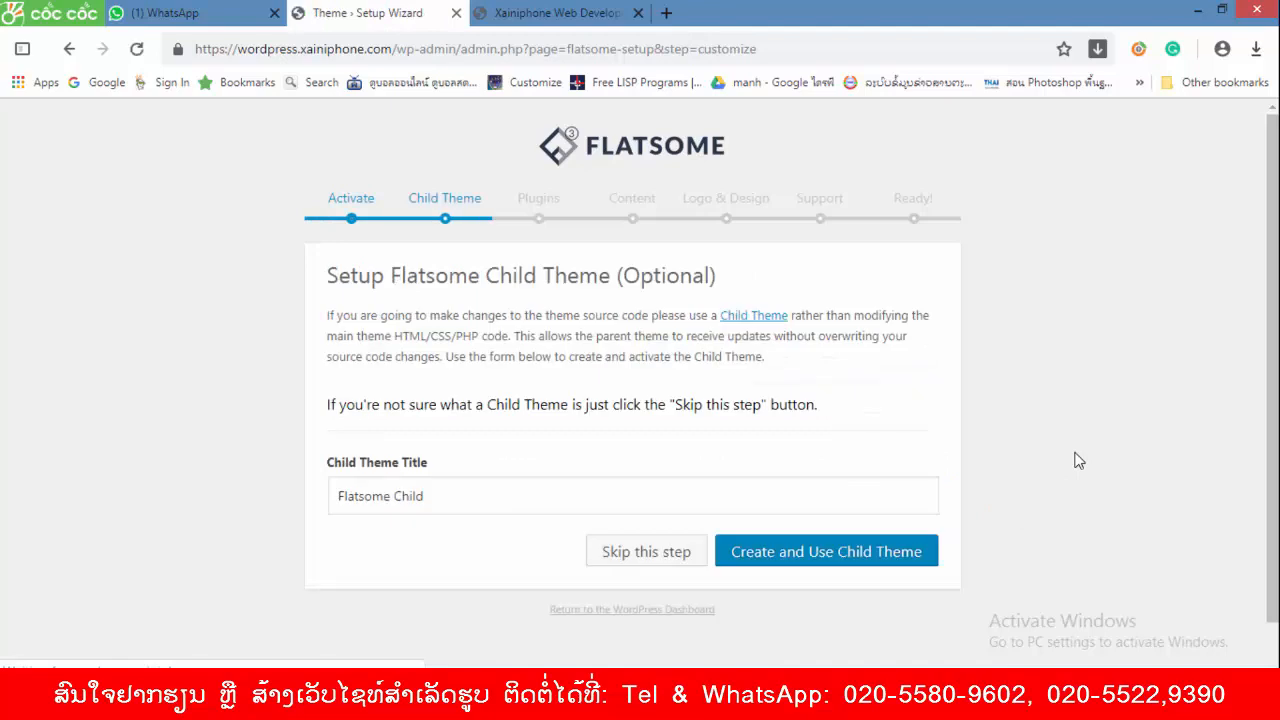
left_click(800, 563)
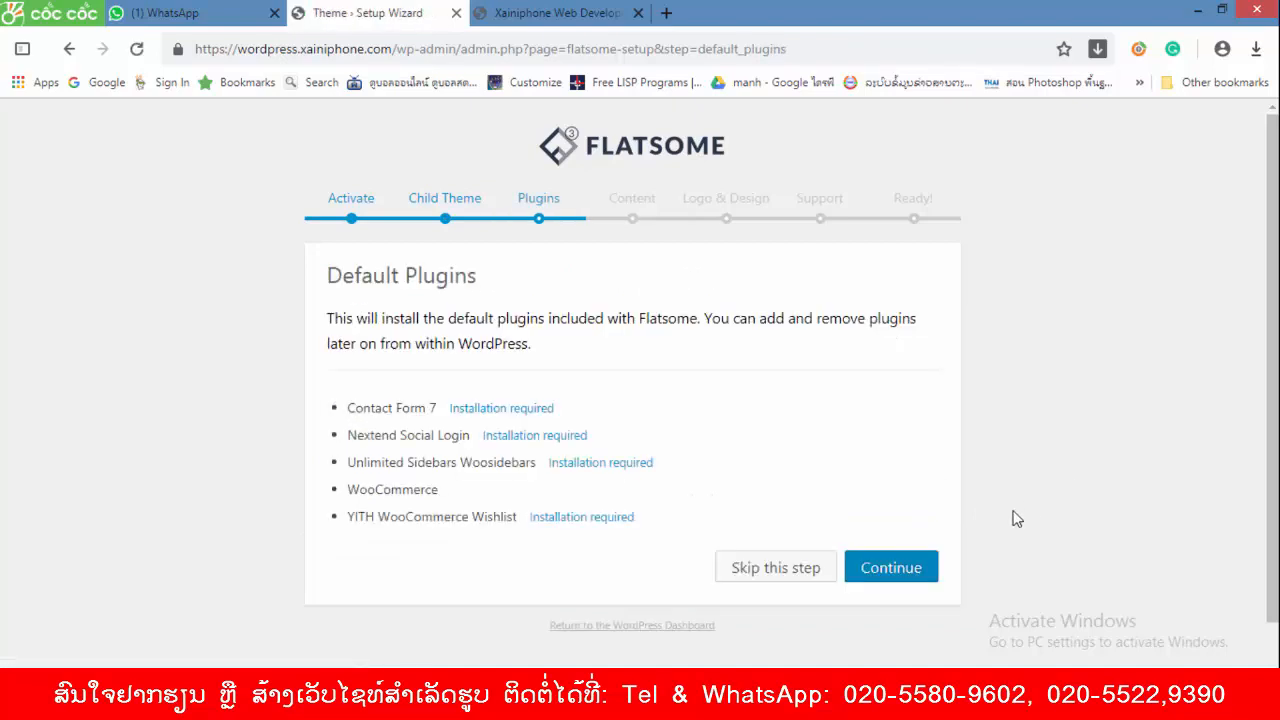
left_click(904, 574)
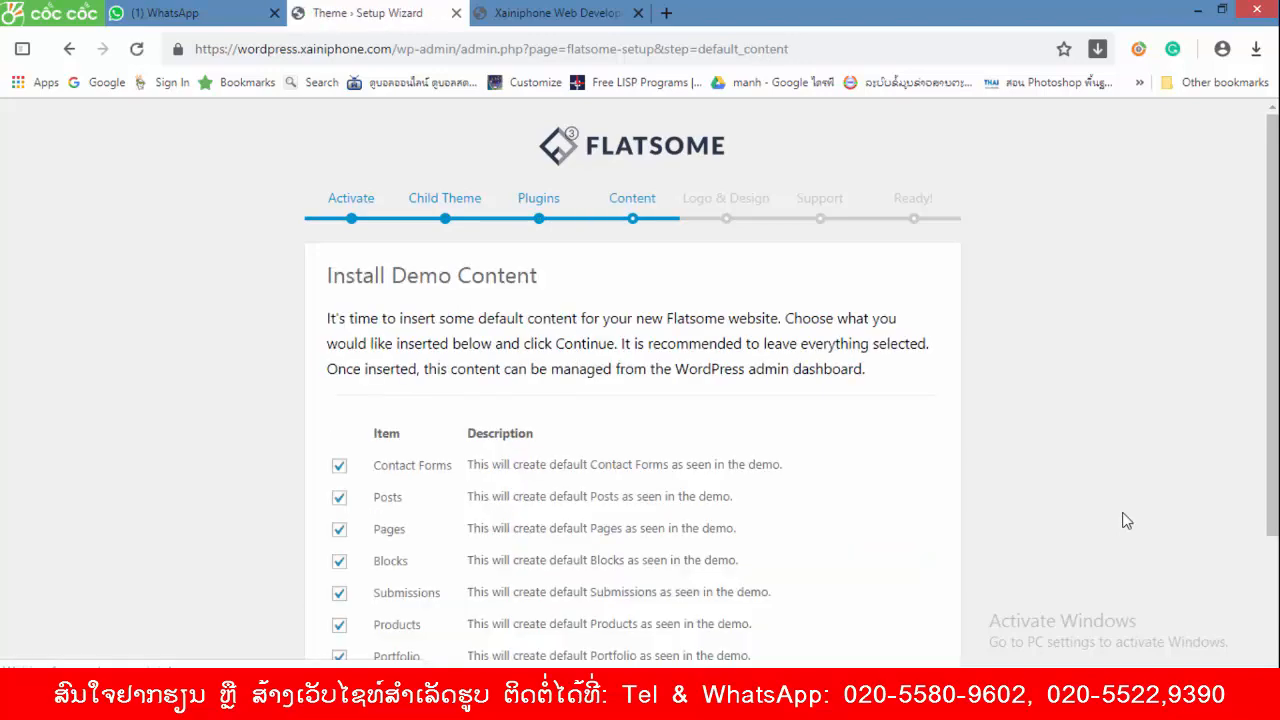
Install all the demo content items, and accept the default logo and first preset through to the wizard's final page
scroll(1122, 523, "down", 2)
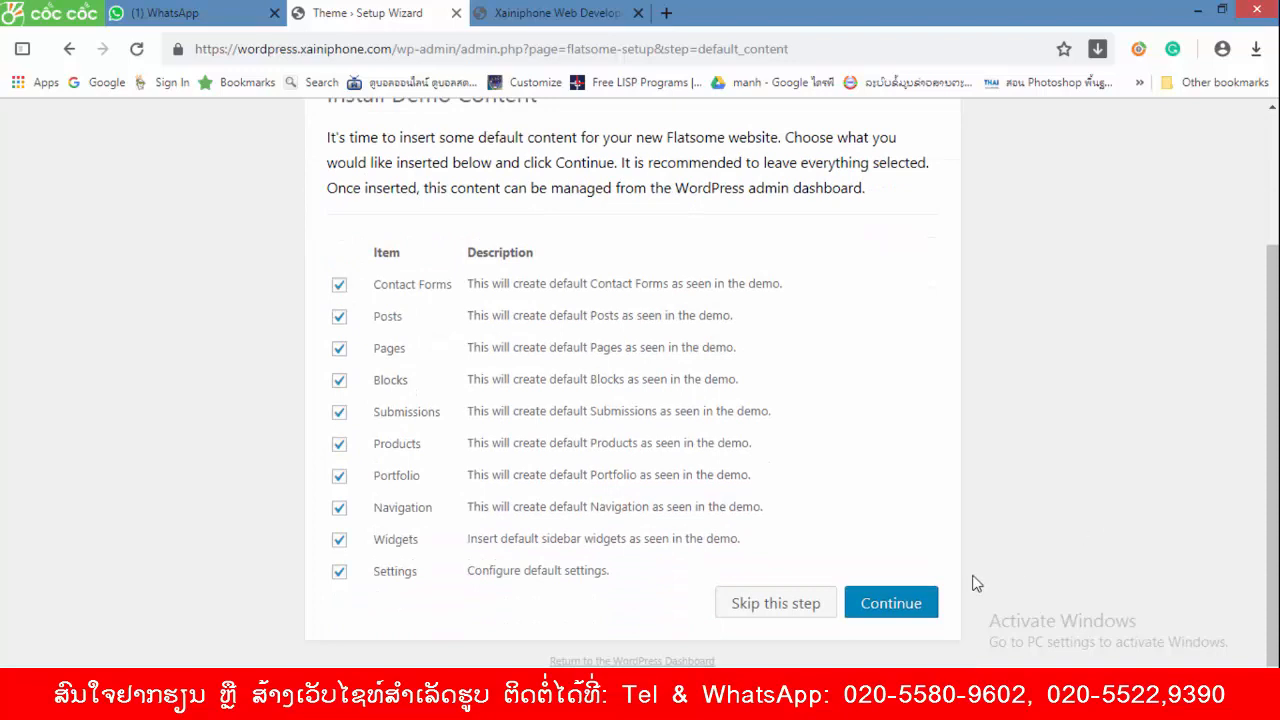
left_click(917, 610)
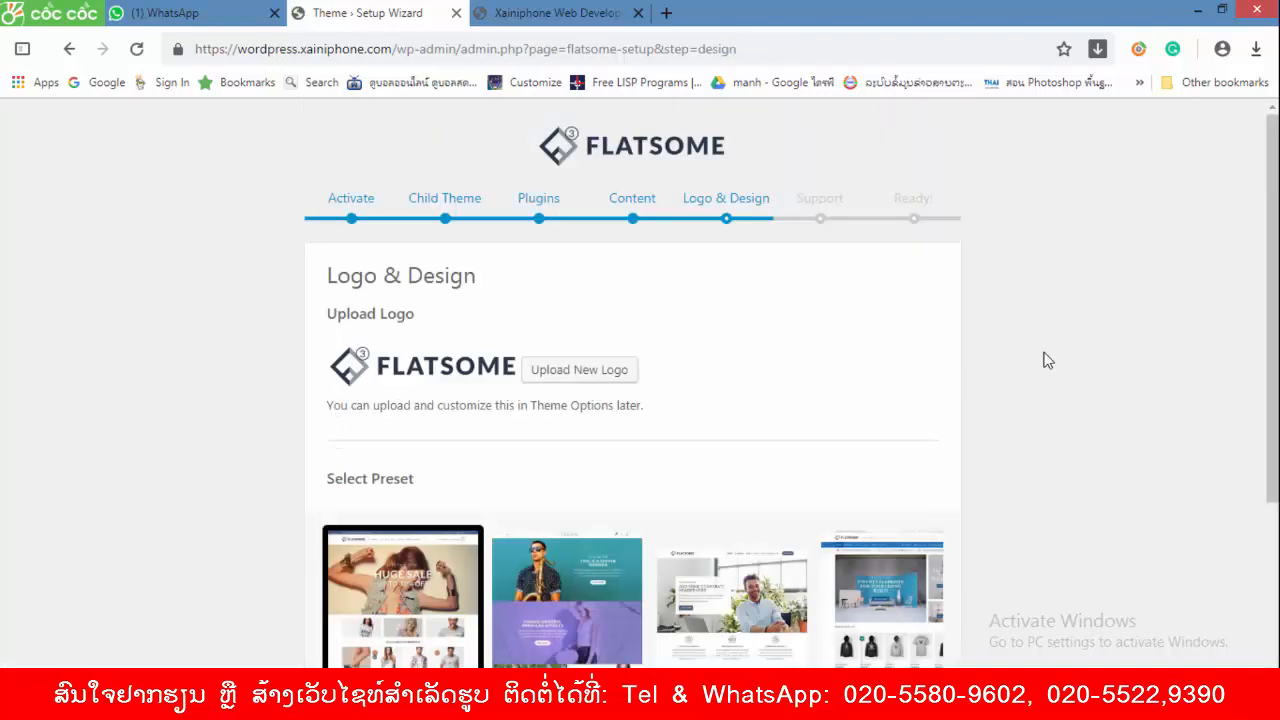
scroll(1045, 360, "down", 3)
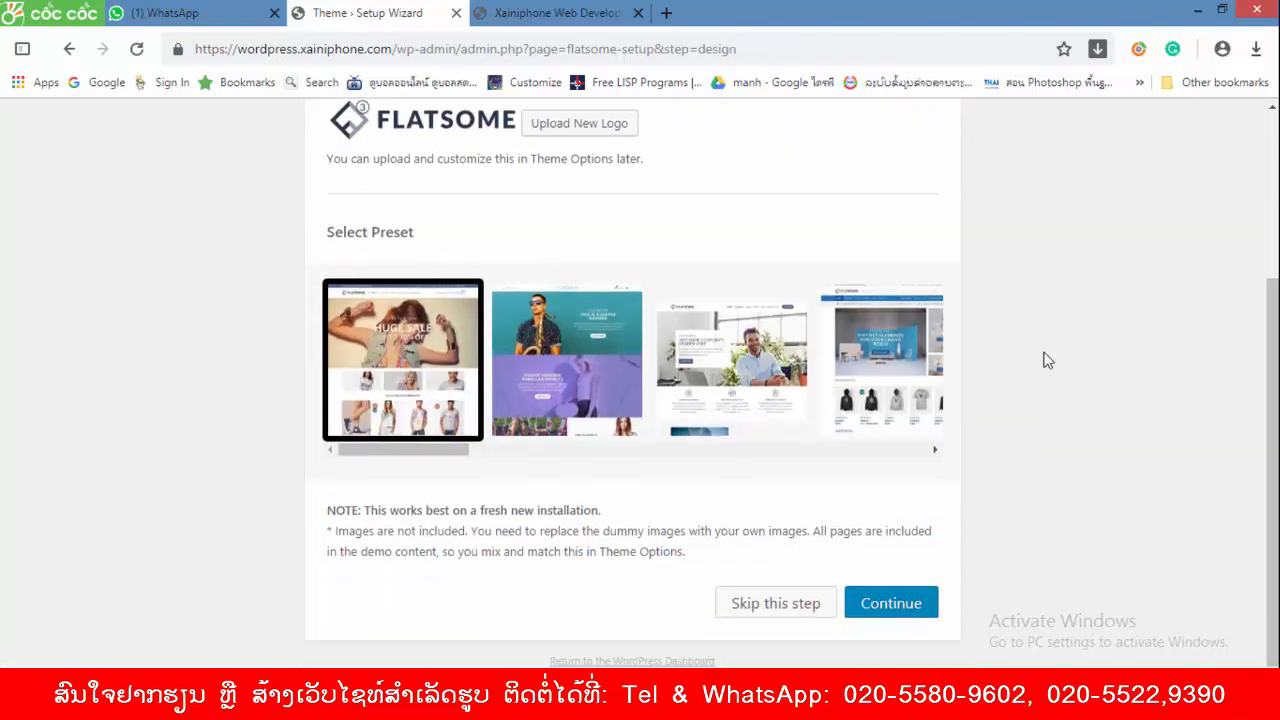
left_click(894, 606)
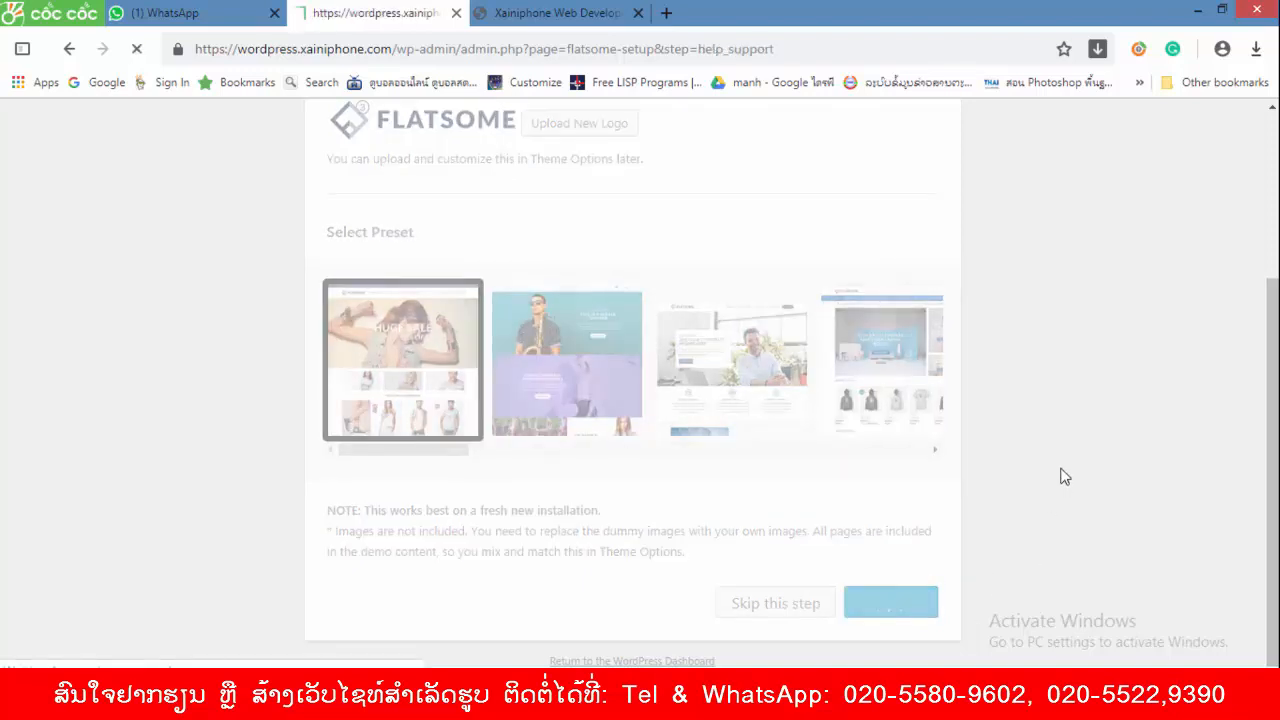
left_click(868, 608)
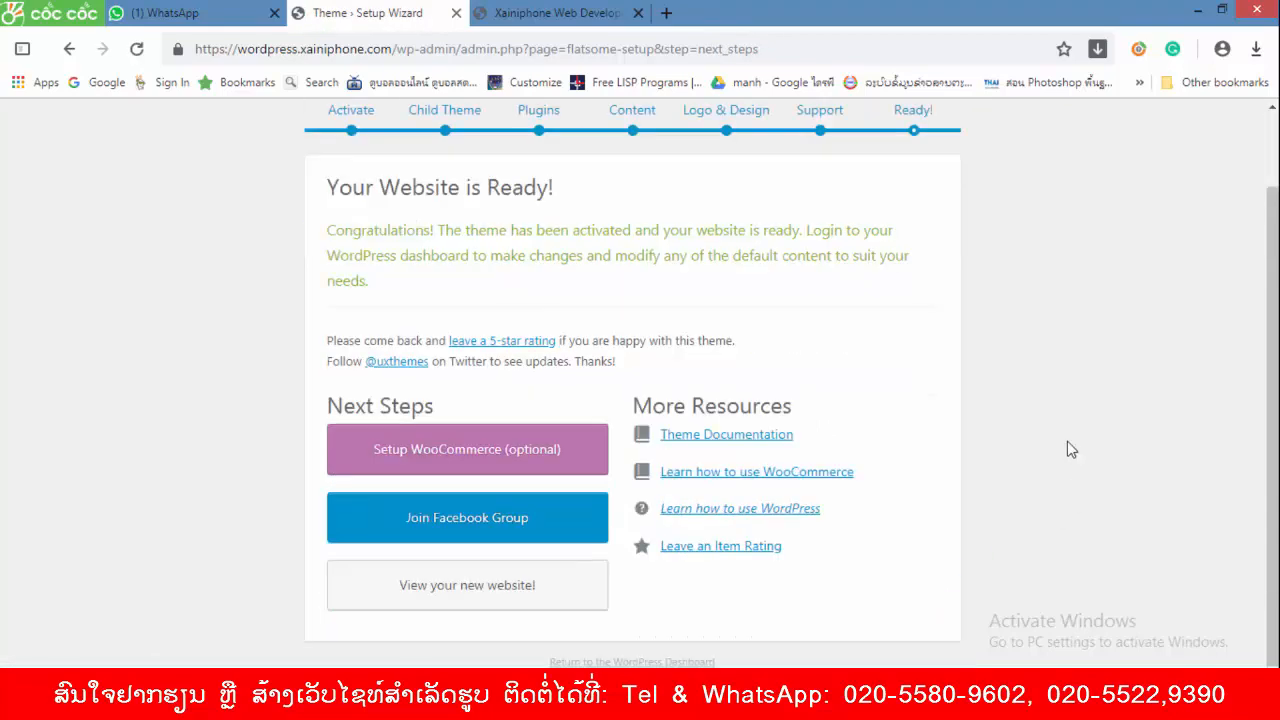
Leave the finished setup wizard and return to the WordPress dashboard
scroll(1045, 428, "up", 1)
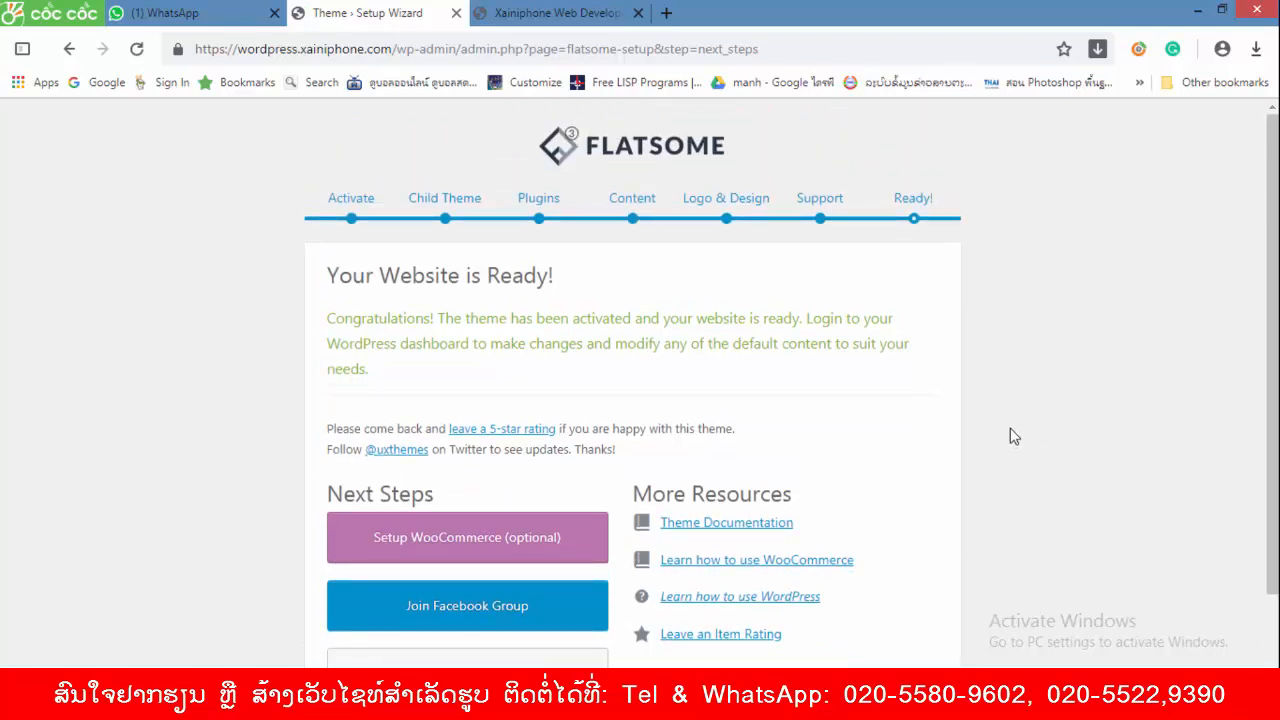
scroll(1005, 430, "down", 1)
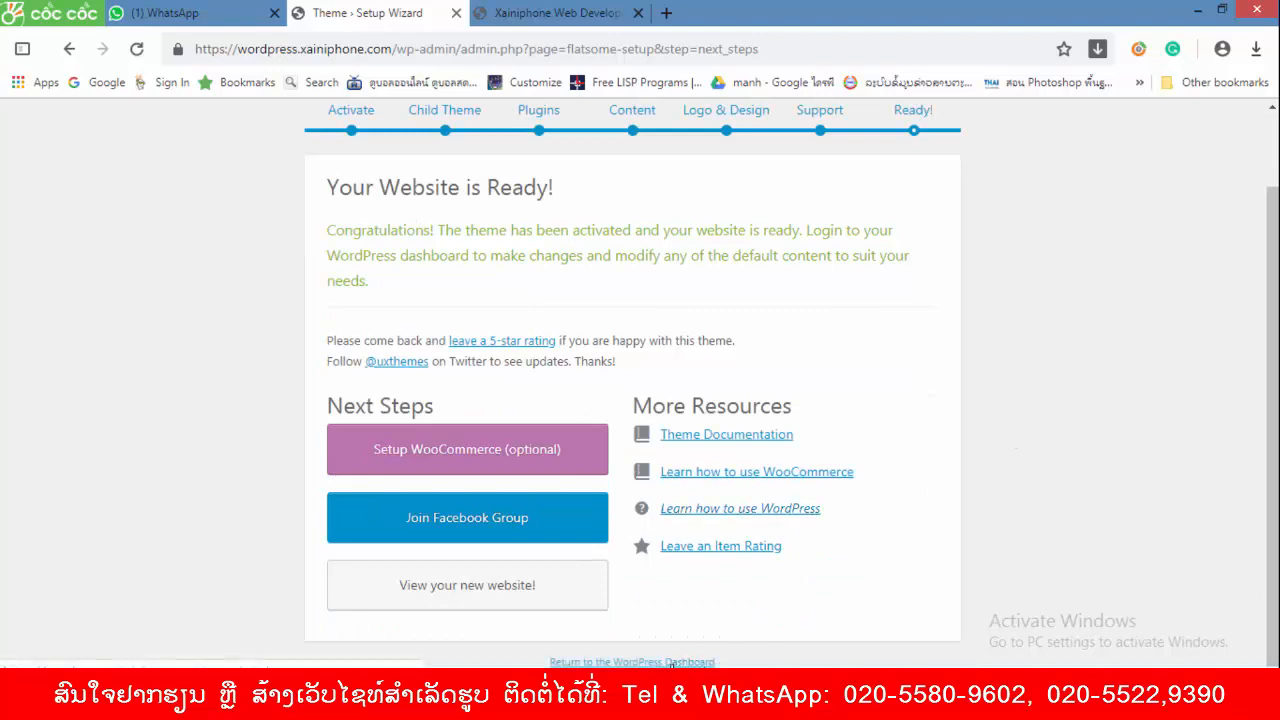
left_click(672, 662)
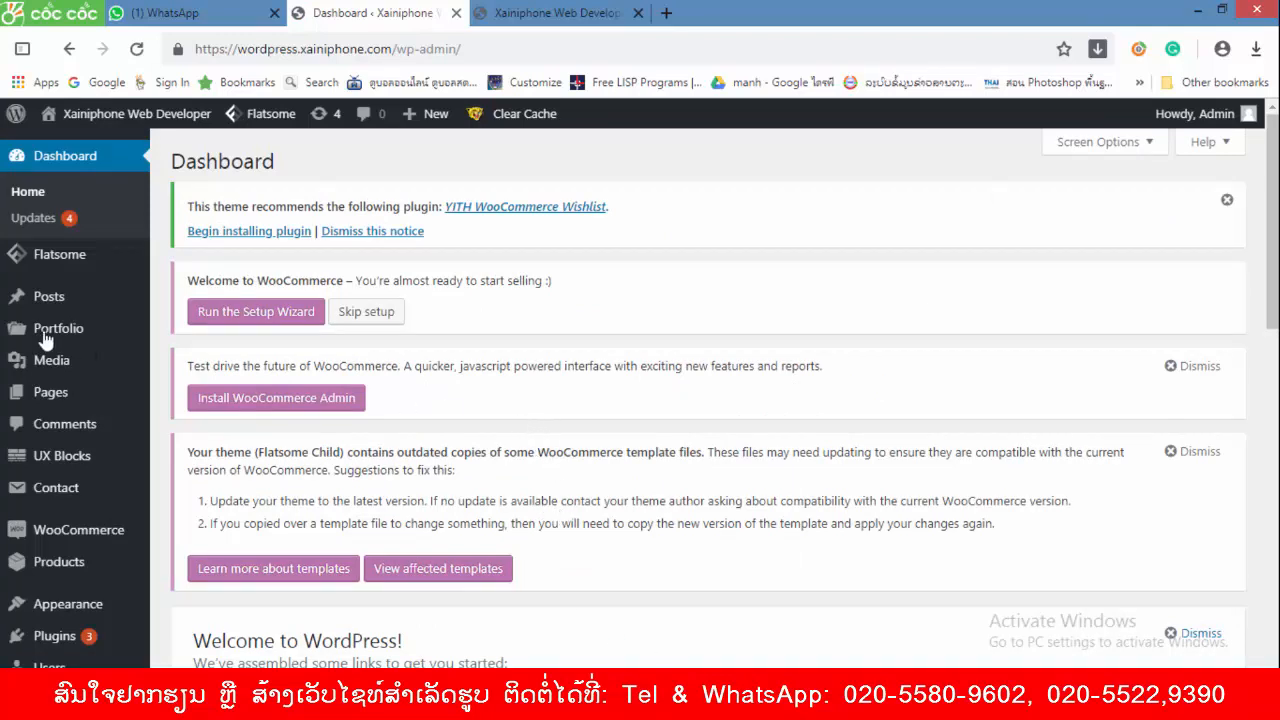
mouse_move(67, 265)
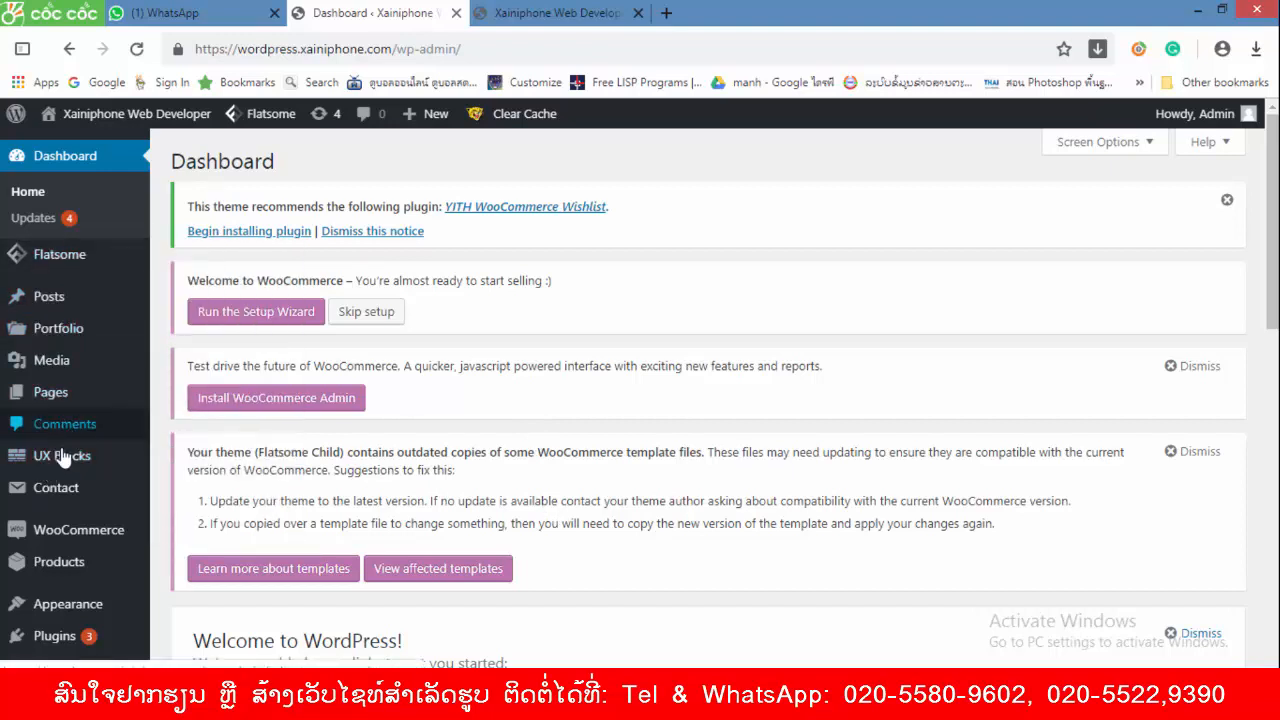
scroll(205, 517, "down", 4)
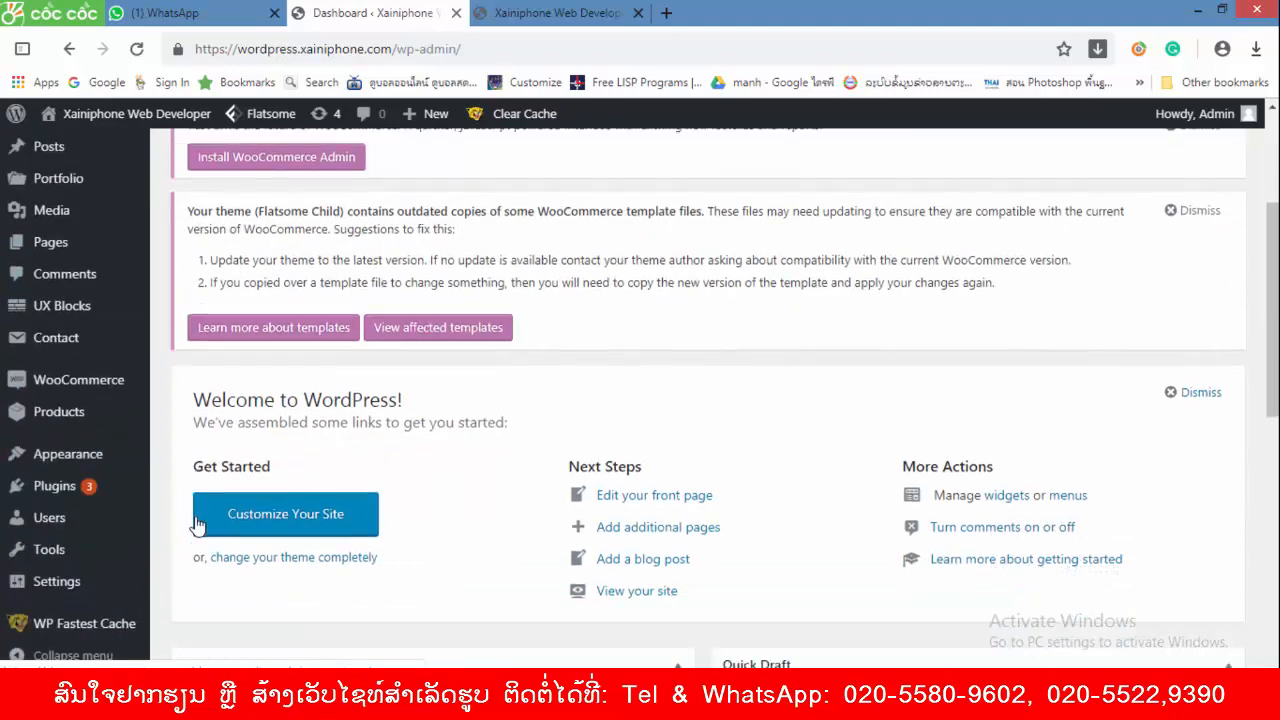
scroll(100, 455, "up", 3)
scroll(100, 455, "up", 1)
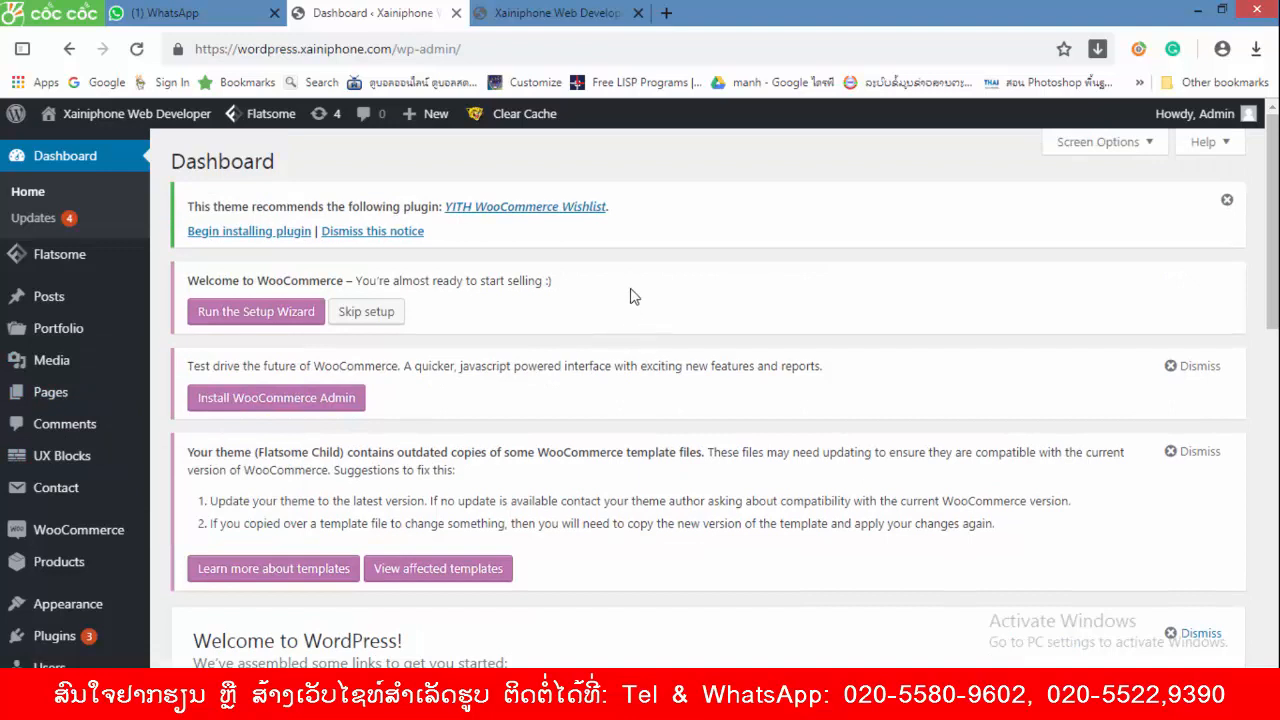
Reload the site's front page and look through the home page sections in the Flatsome design
left_click(555, 14)
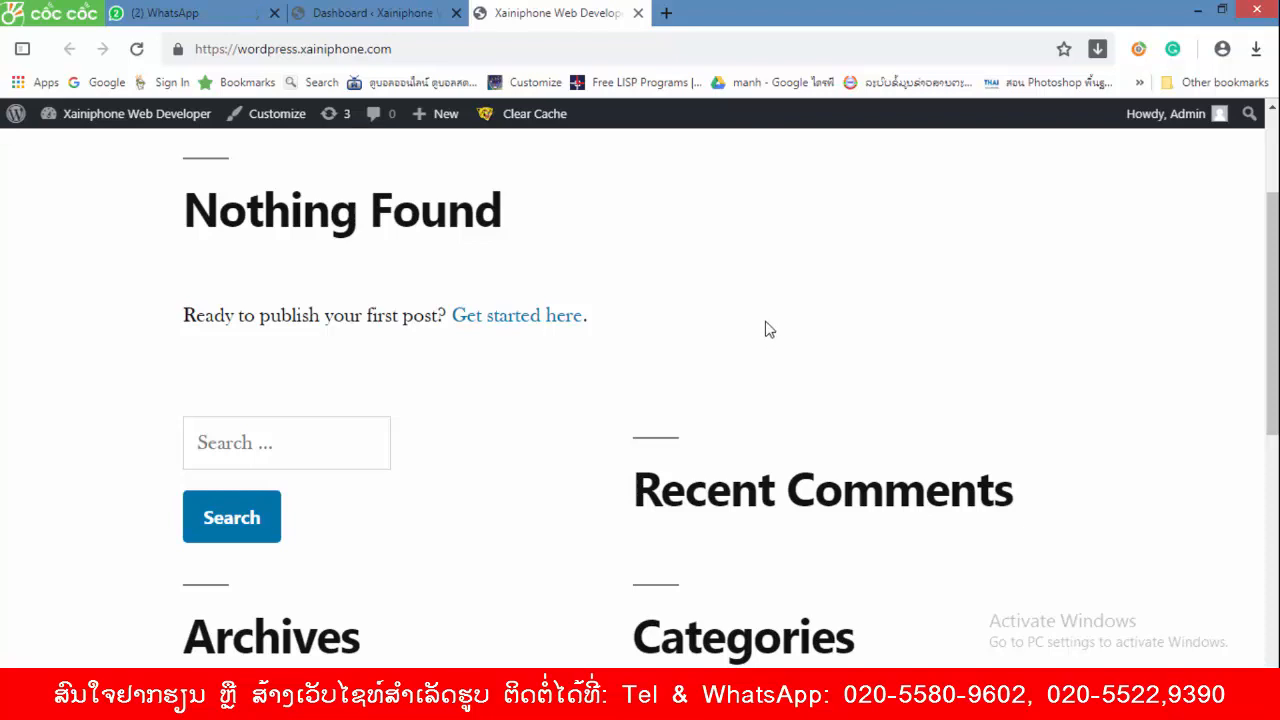
key("F5")
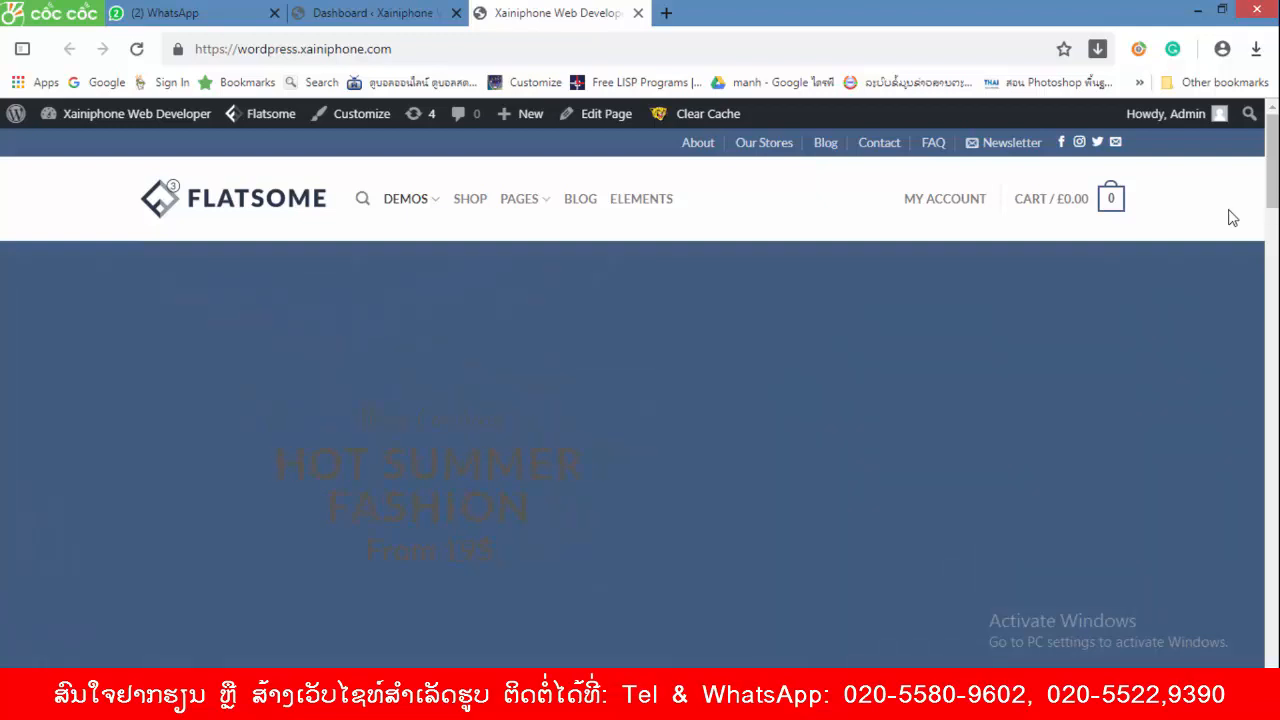
mouse_move(946, 206)
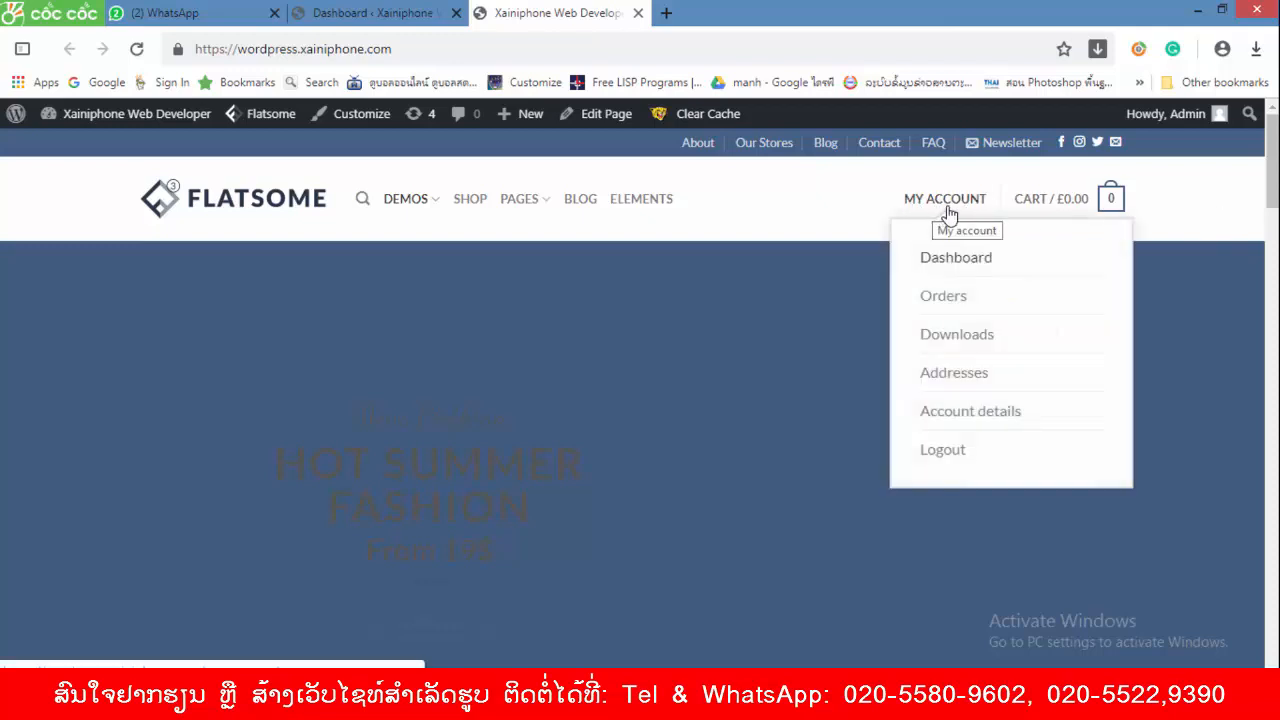
scroll(920, 250, "down", 2)
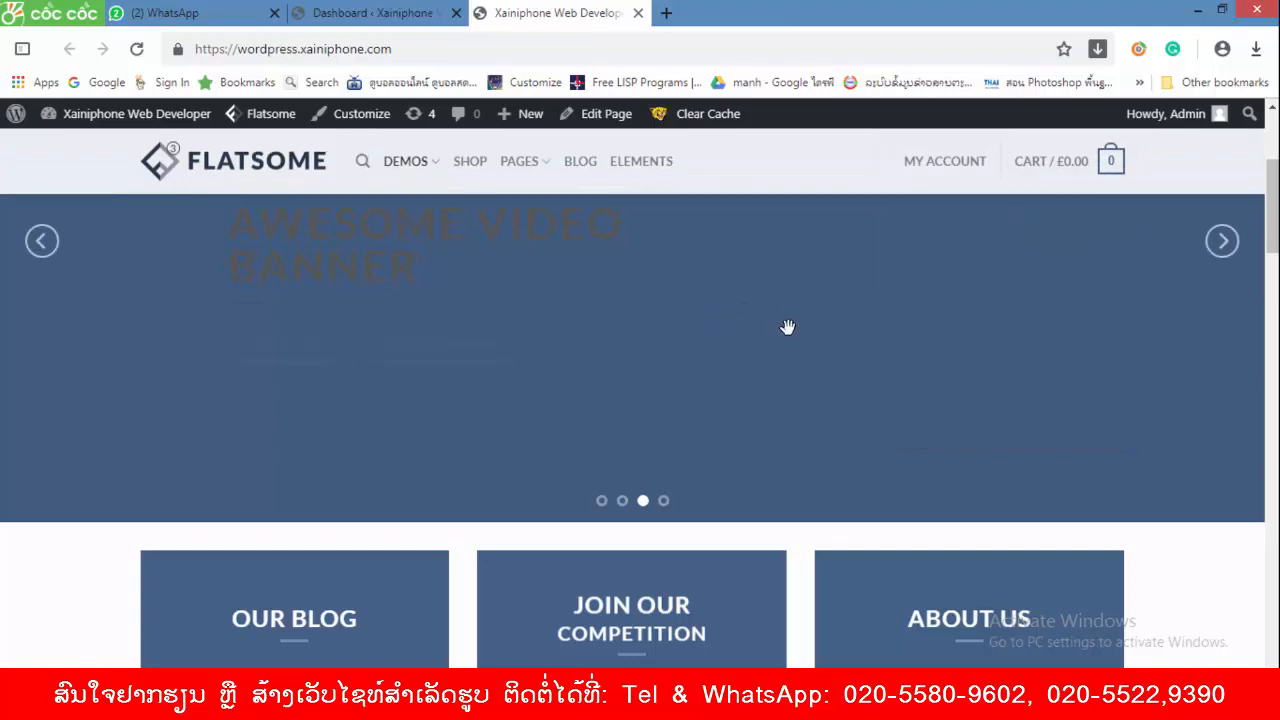
scroll(785, 330, "down", 2)
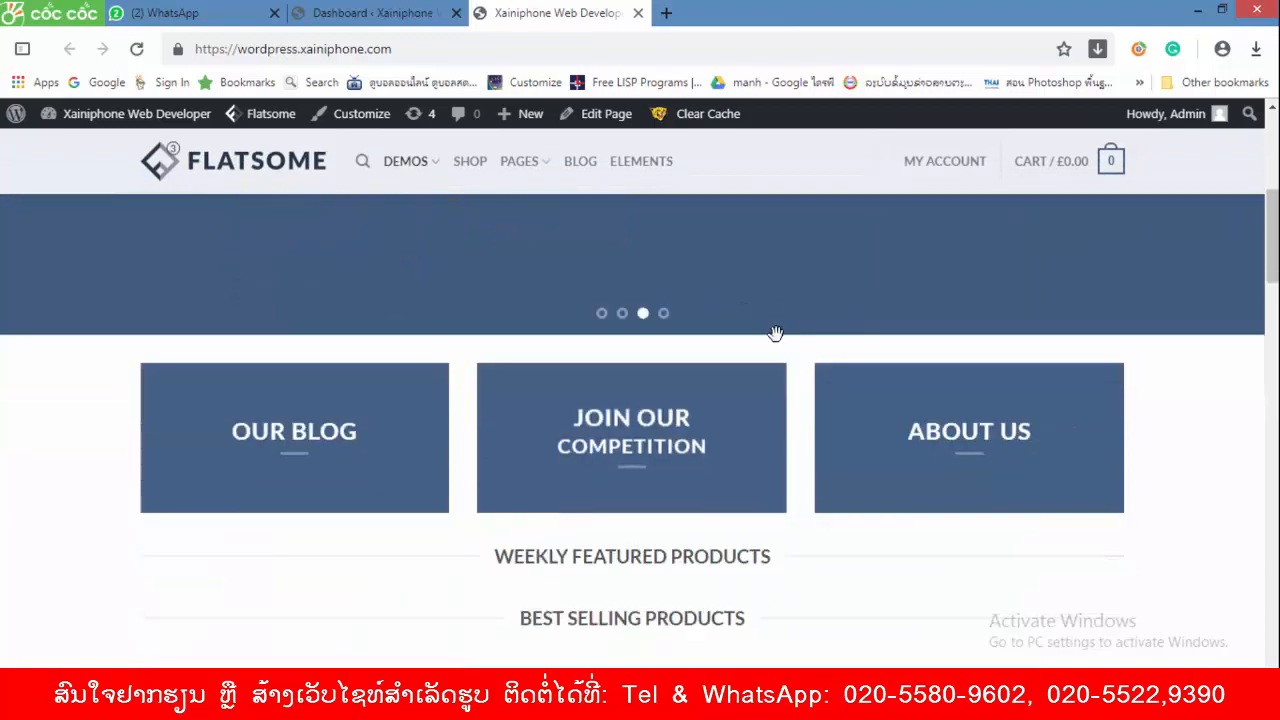
scroll(542, 480, "down", 1)
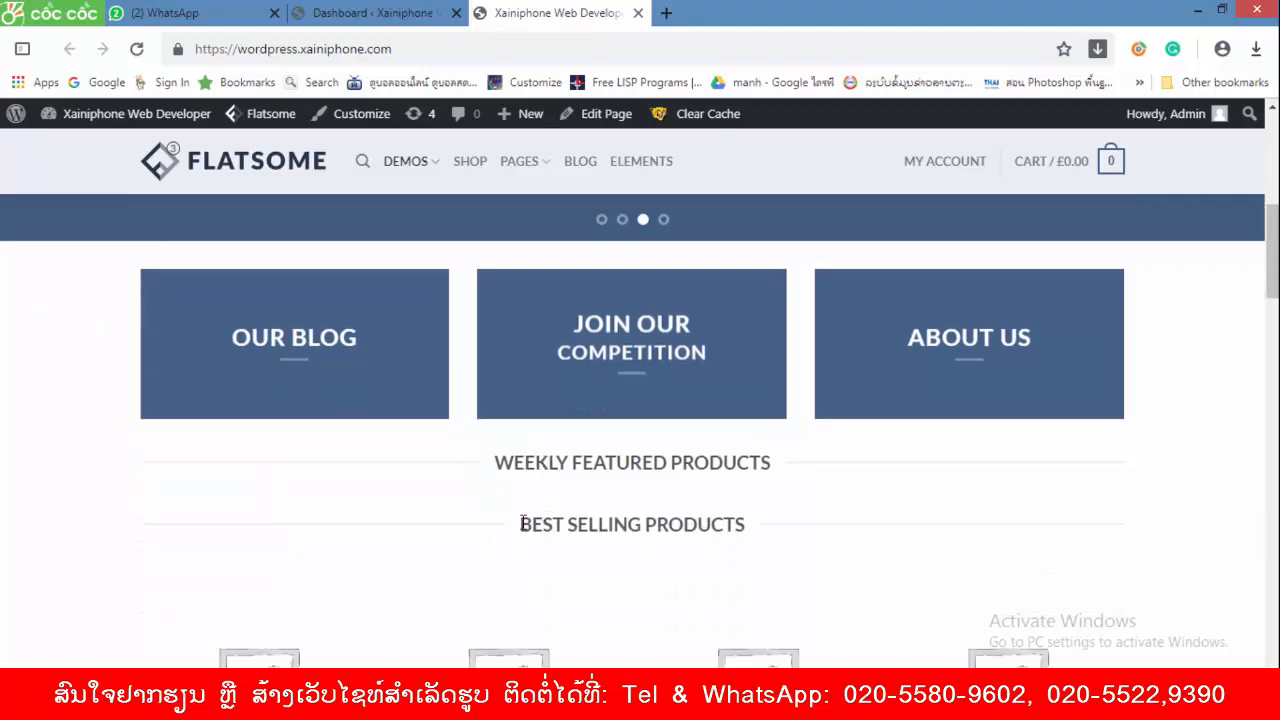
left_click_drag(519, 524, 648, 524)
scroll(843, 526, "down", 7)
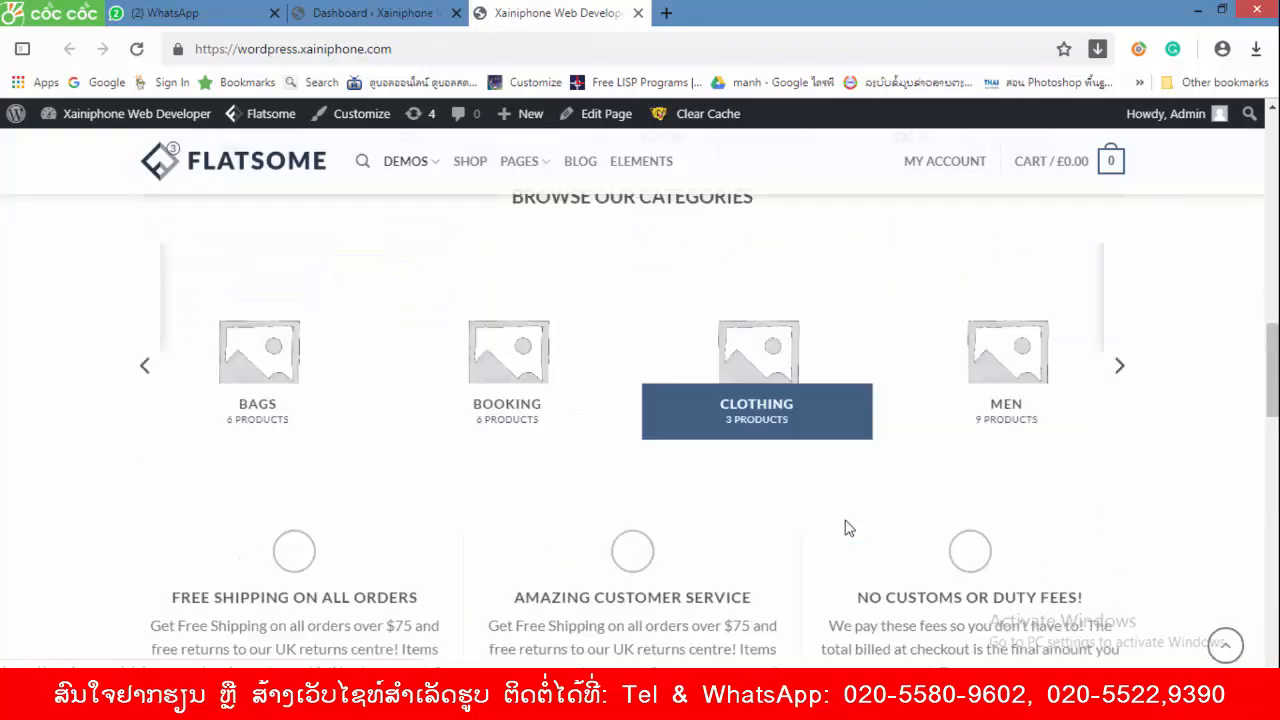
scroll(840, 526, "down", 2)
scroll(835, 520, "down", 4)
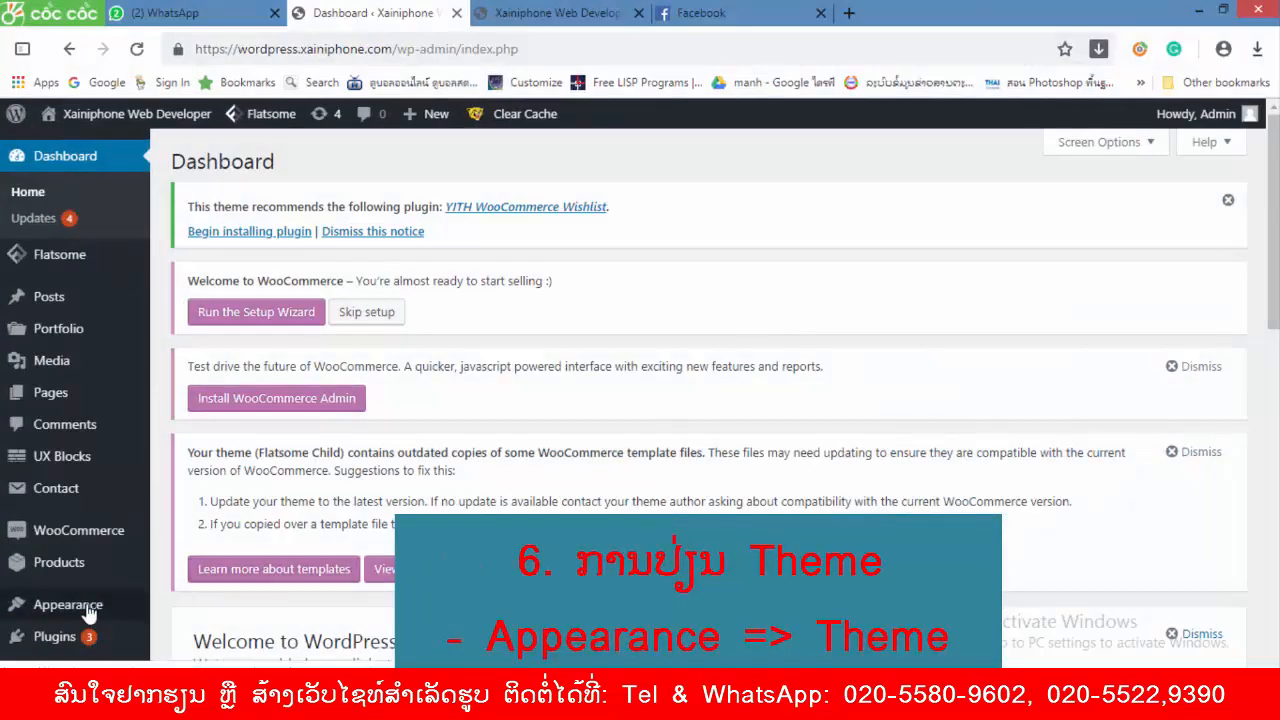
Switch the site to the Twenty Seventeen theme by activating it among the installed themes
mouse_move(86, 606)
left_click(200, 484)
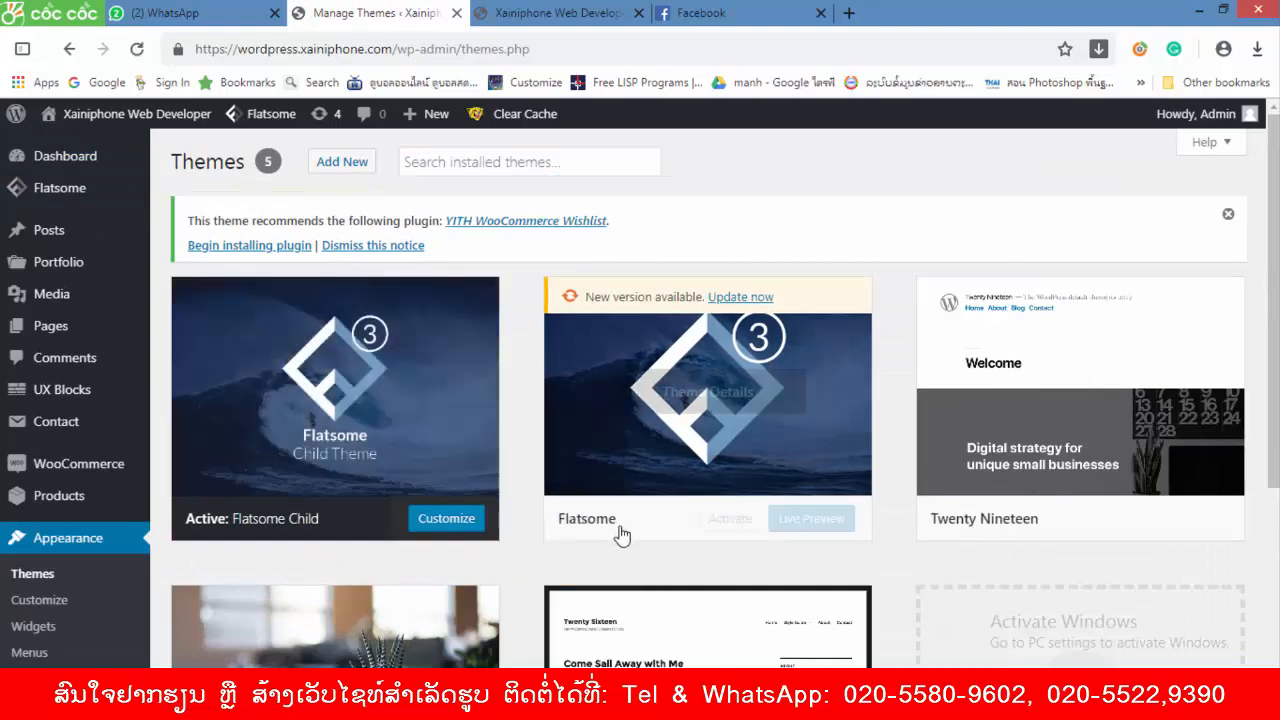
scroll(617, 531, "down", 2)
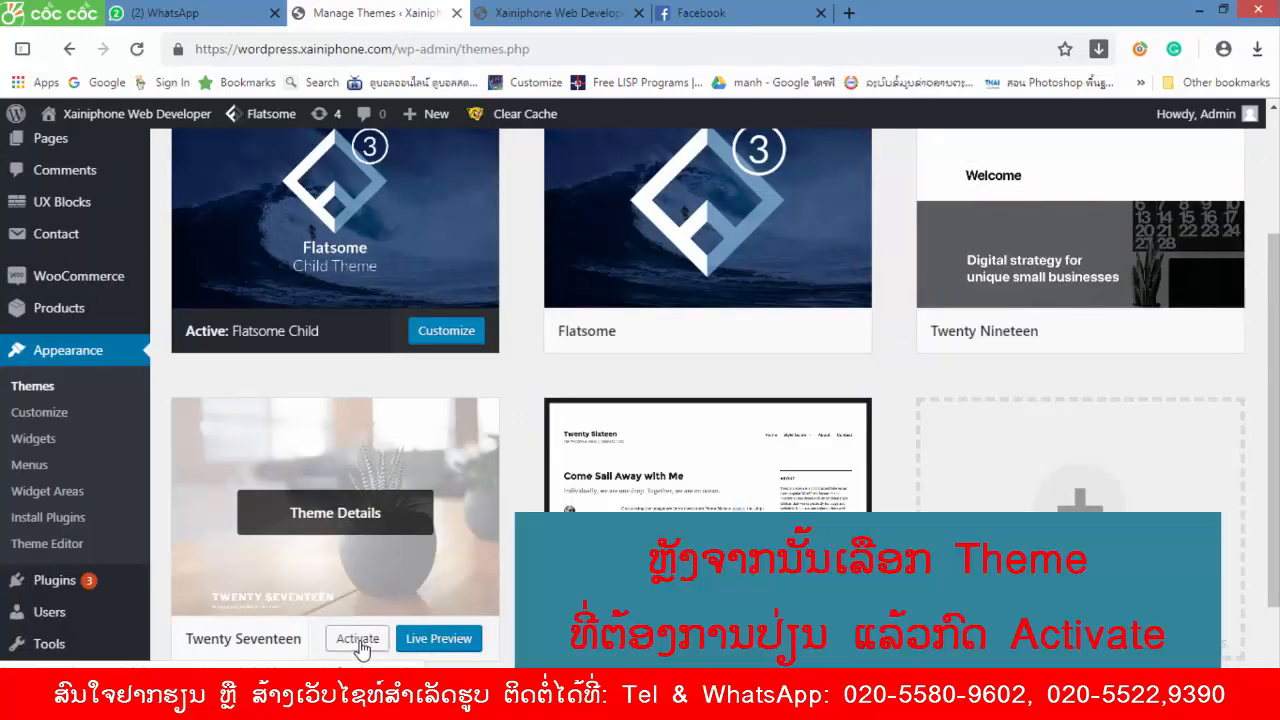
left_click(358, 640)
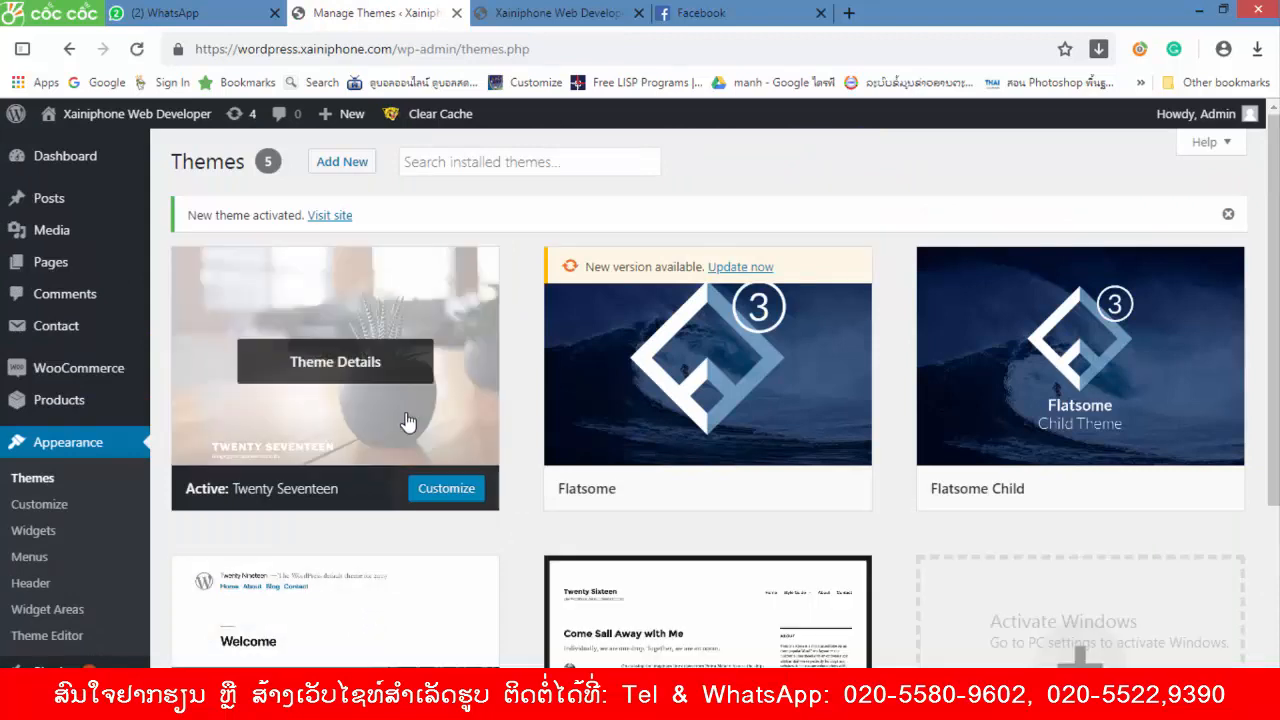
Reload the site's front page to check how it looks with the Twenty Seventeen theme
left_click(540, 12)
left_click(136, 49)
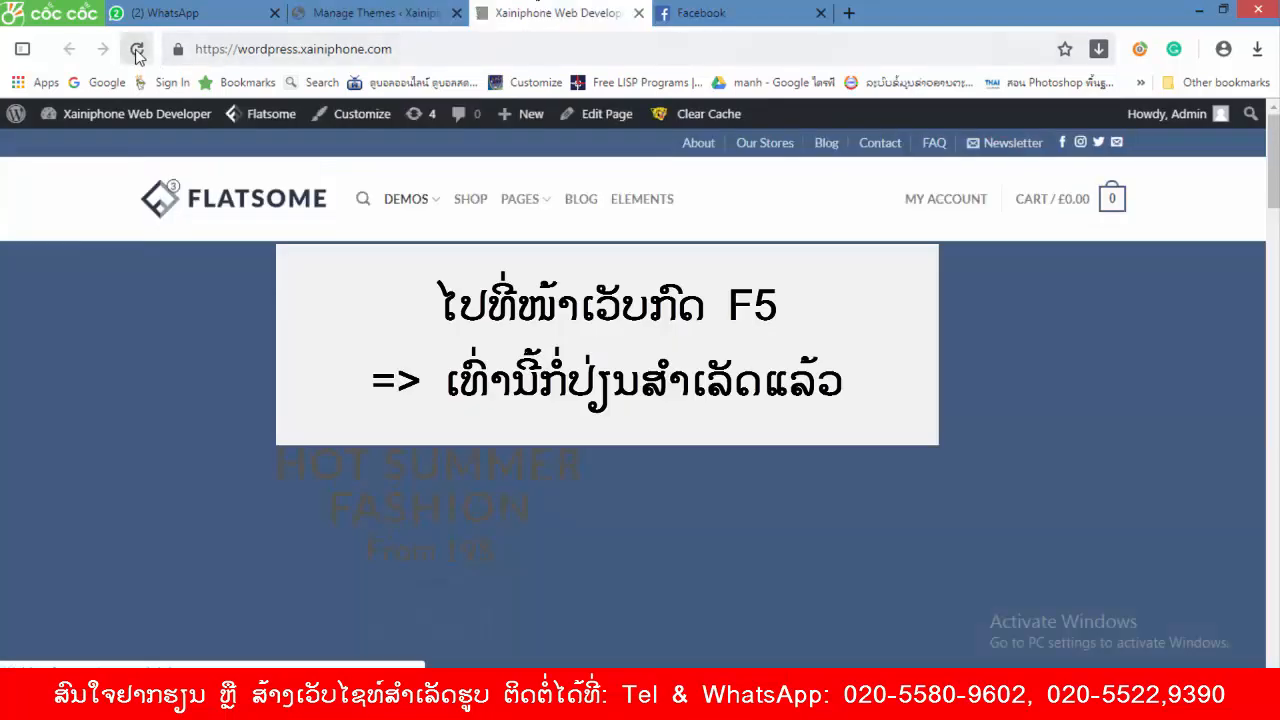